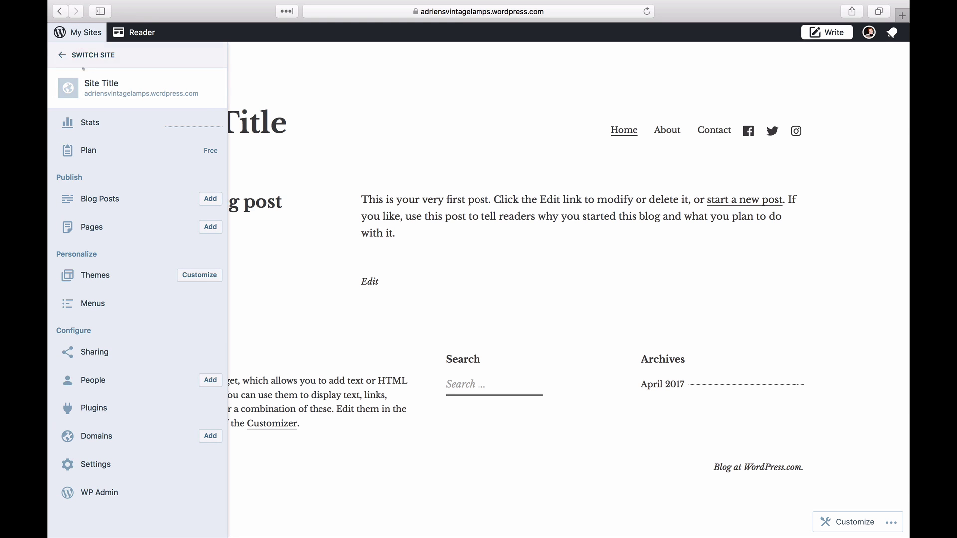
# Filter the theme gallery to free themes matching 'business'.
pyautogui.click(94, 276)
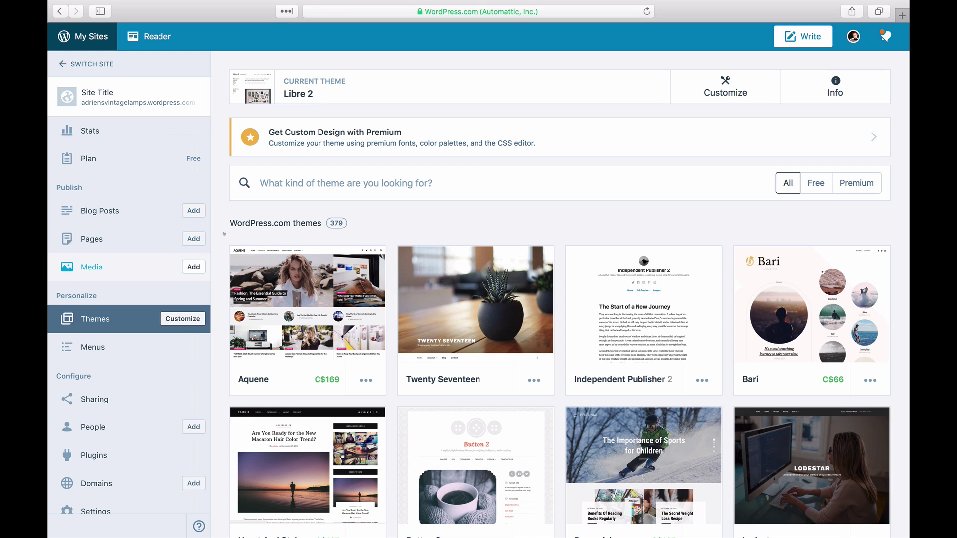
pyautogui.click(344, 184)
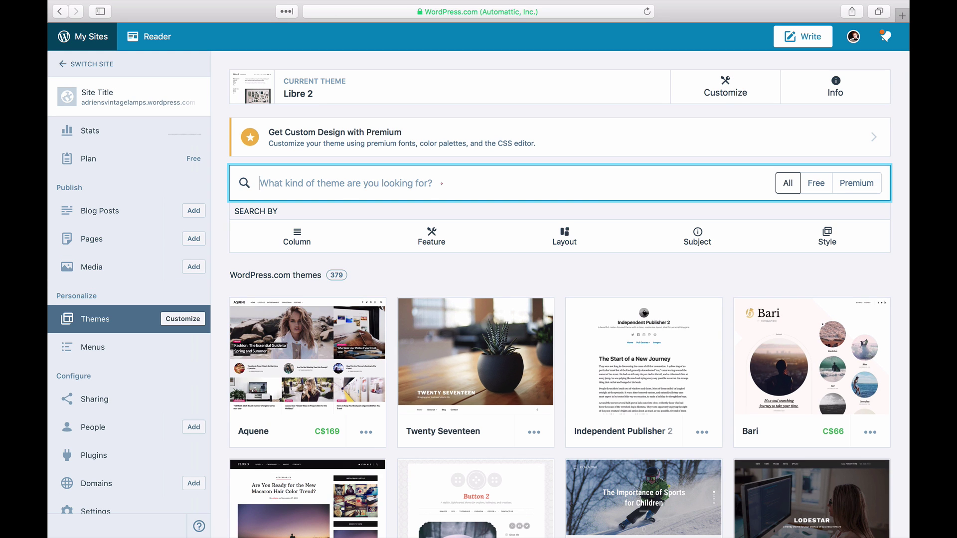
pyautogui.write('business')
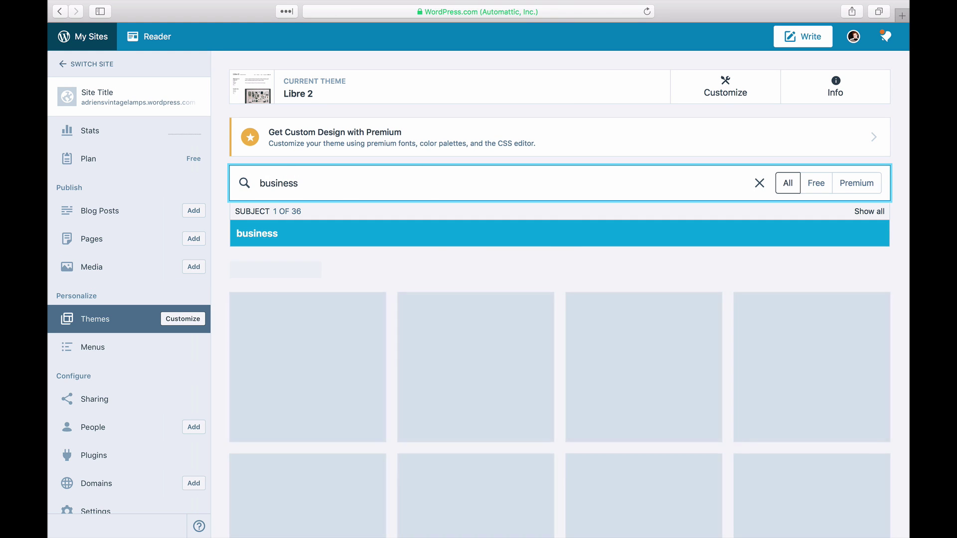
pyautogui.click(816, 183)
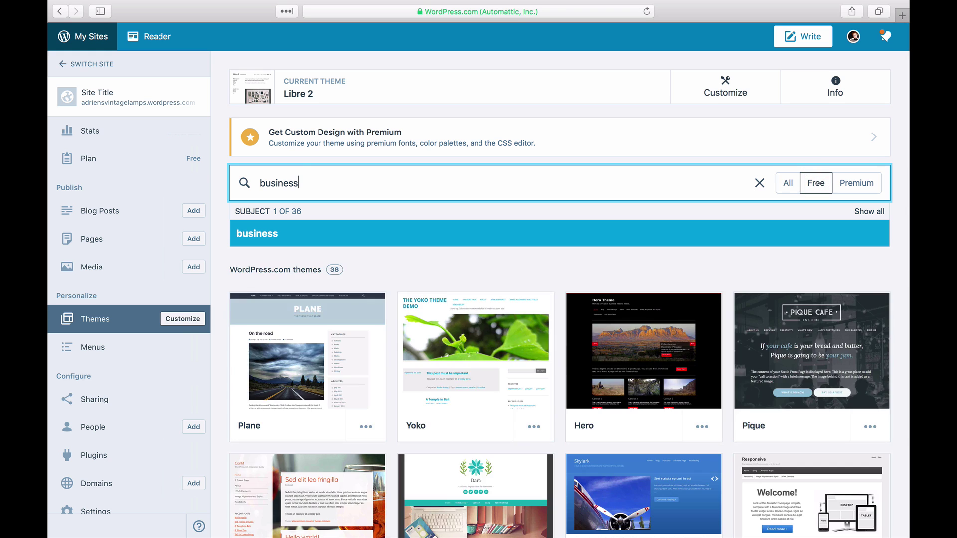
pyautogui.click(856, 183)
pyautogui.scroll(-2, 829, 192)
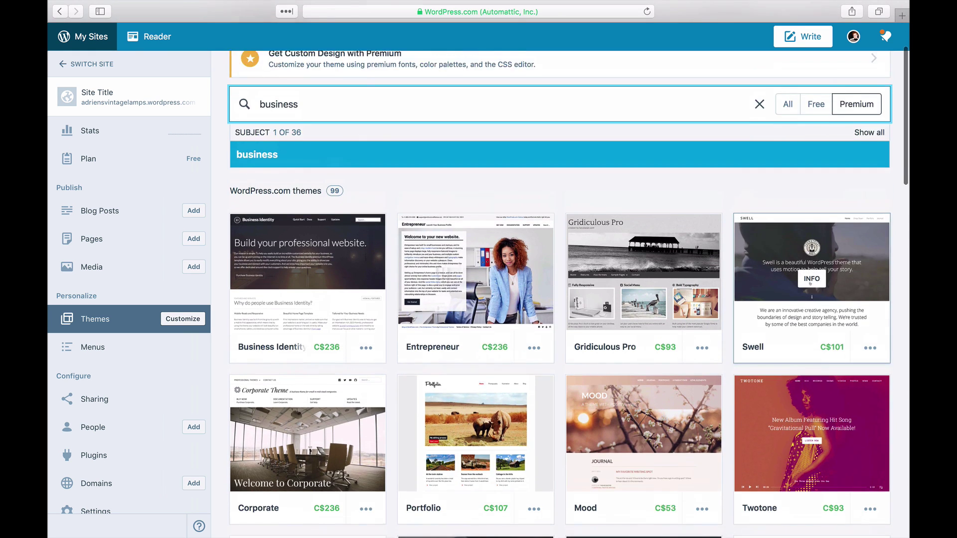
pyautogui.scroll(2, 830, 192)
pyautogui.click(819, 187)
pyautogui.moveTo(643, 351)
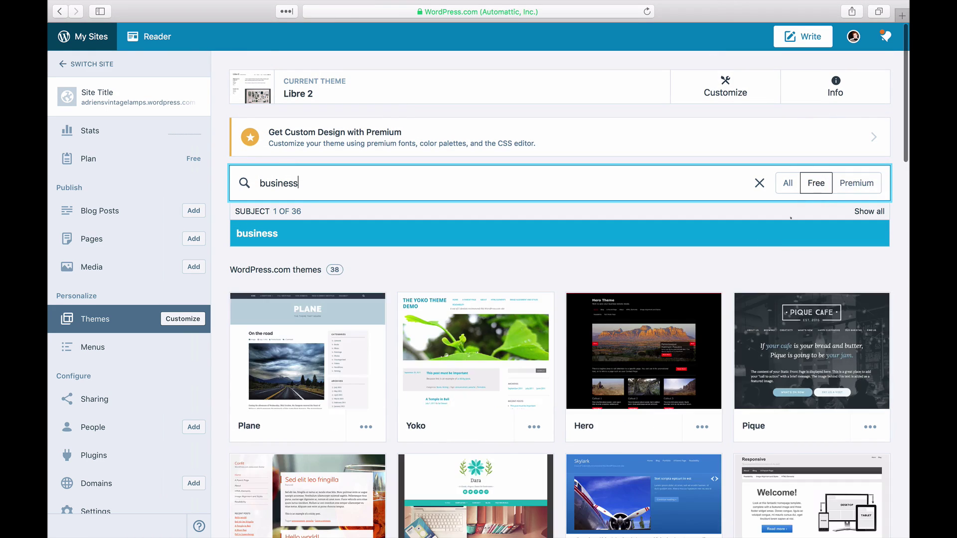
pyautogui.scroll(-1, 748, 299)
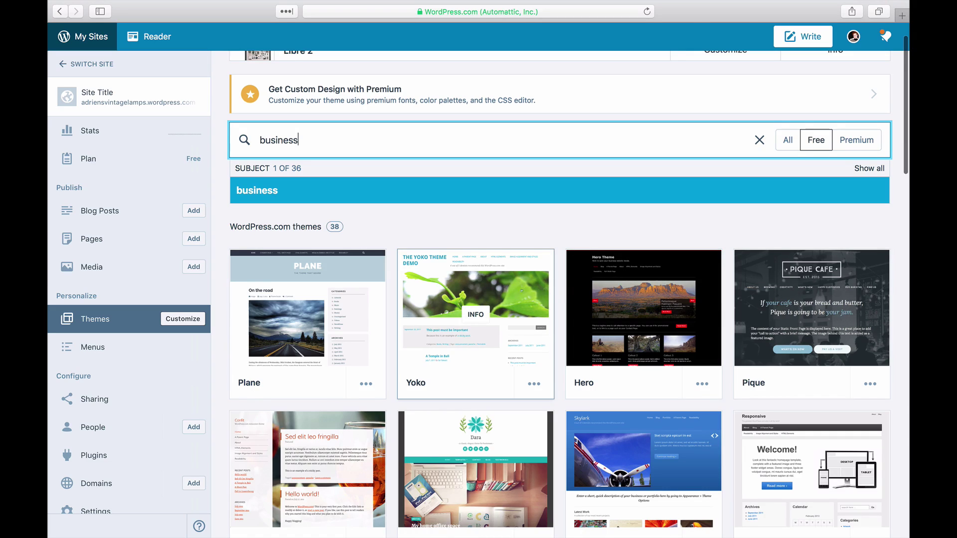
pyautogui.scroll(-2, 511, 293)
pyautogui.scroll(-1, 511, 294)
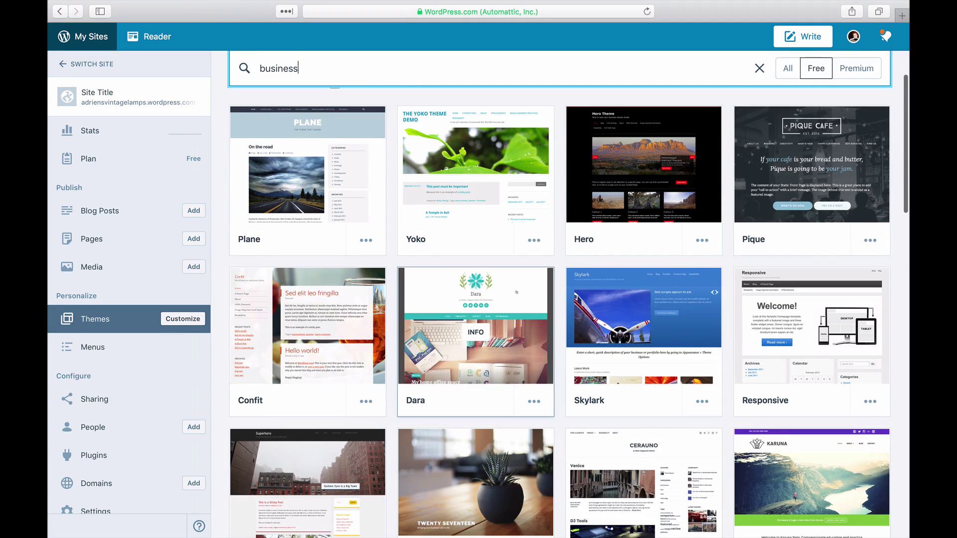
pyautogui.scroll(-1, 516, 293)
pyautogui.scroll(-1, 516, 292)
pyautogui.scroll(-1, 516, 292)
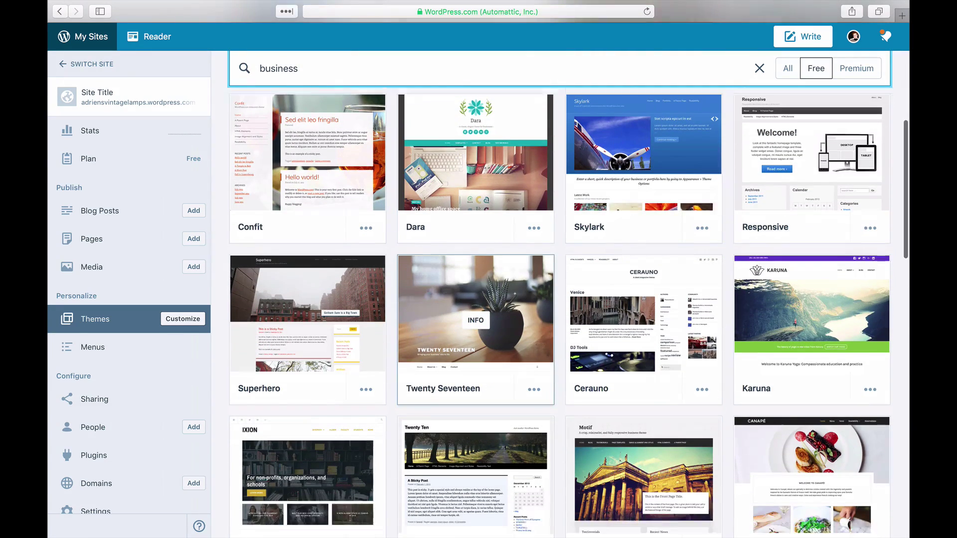
pyautogui.scroll(-1, 516, 292)
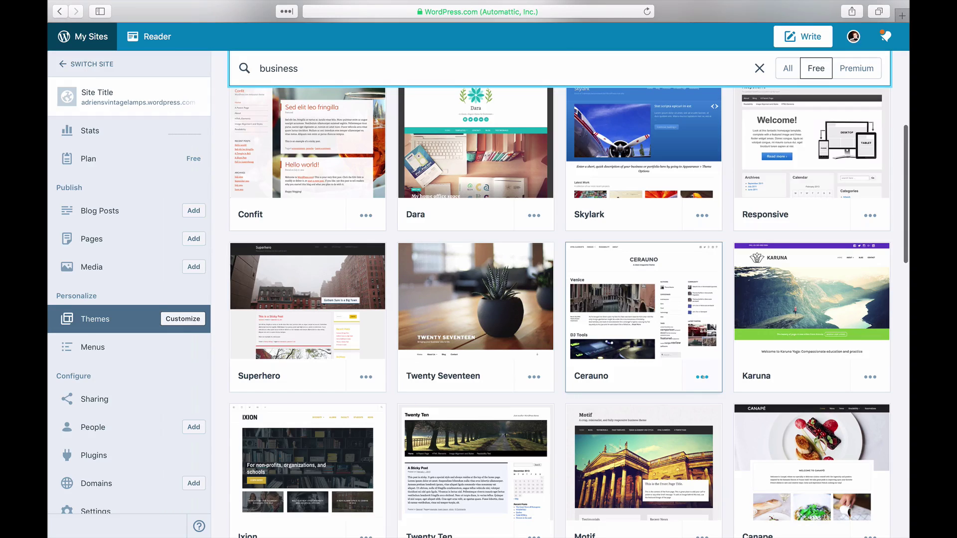
# Bring up the options menu for the Cerauno theme.
pyautogui.click(701, 378)
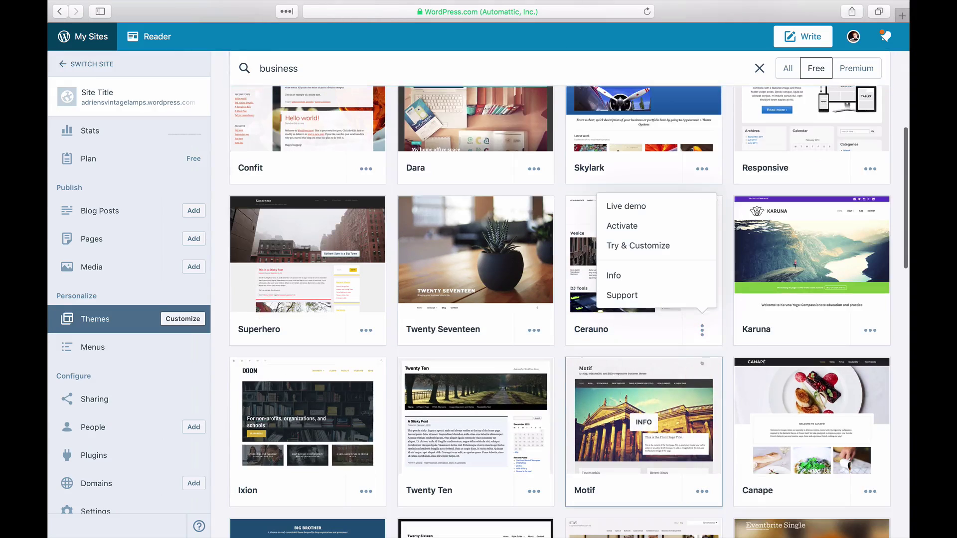
# Preview Cerauno's live demo and try it on the site in the customizer.
pyautogui.click(641, 204)
pyautogui.scroll(-1, 608, 224)
pyautogui.scroll(-3, 609, 225)
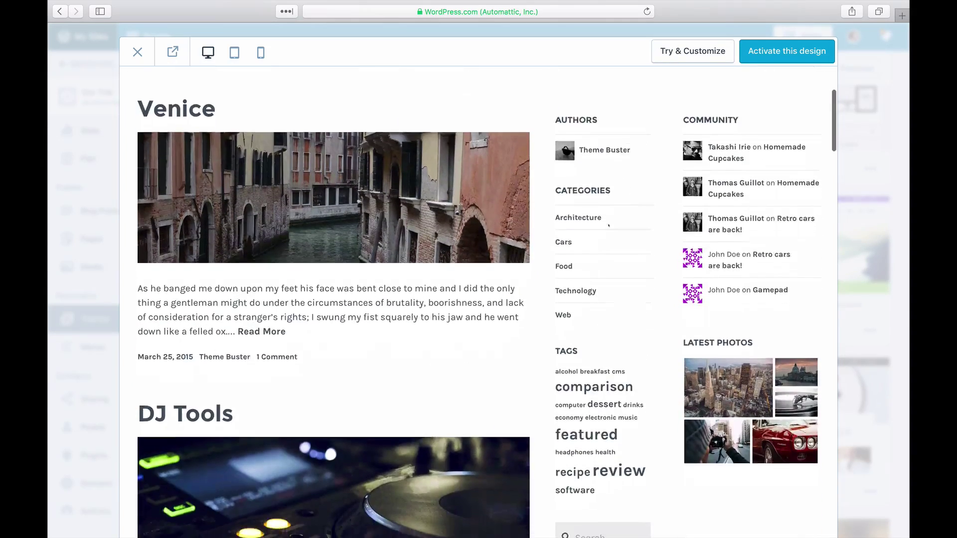
pyautogui.scroll(4, 608, 224)
pyautogui.click(692, 51)
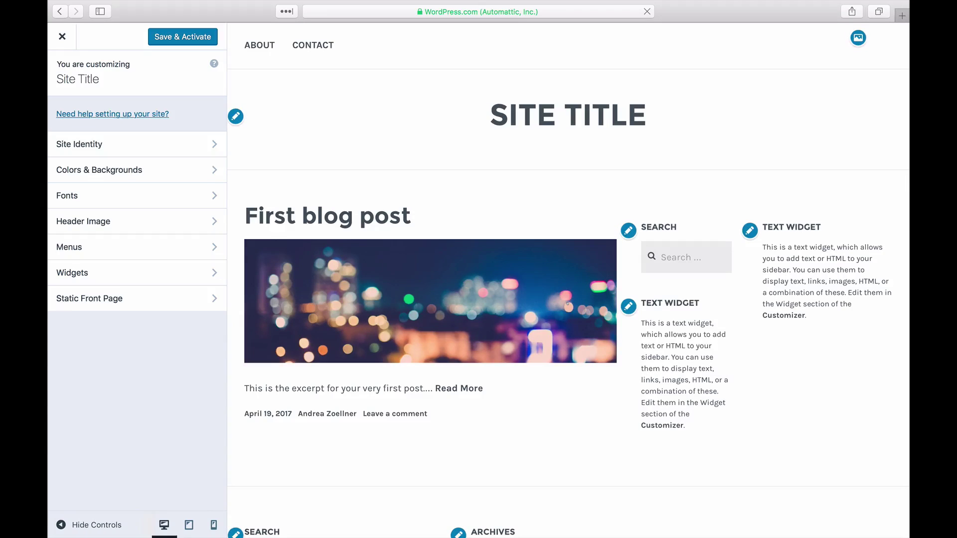
pyautogui.click(174, 170)
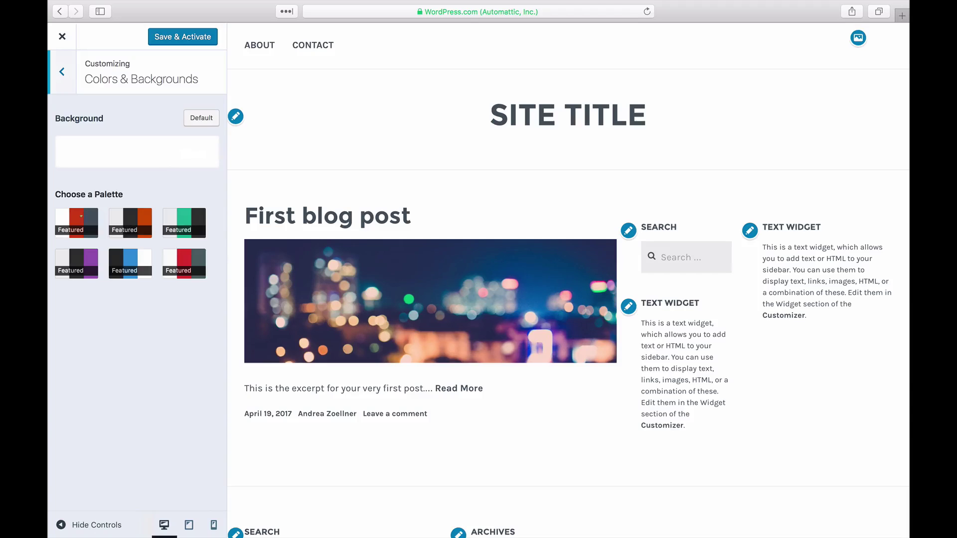
# Choose the light palette with red links and save & activate Cerauno.
pyautogui.click(120, 260)
pyautogui.click(82, 223)
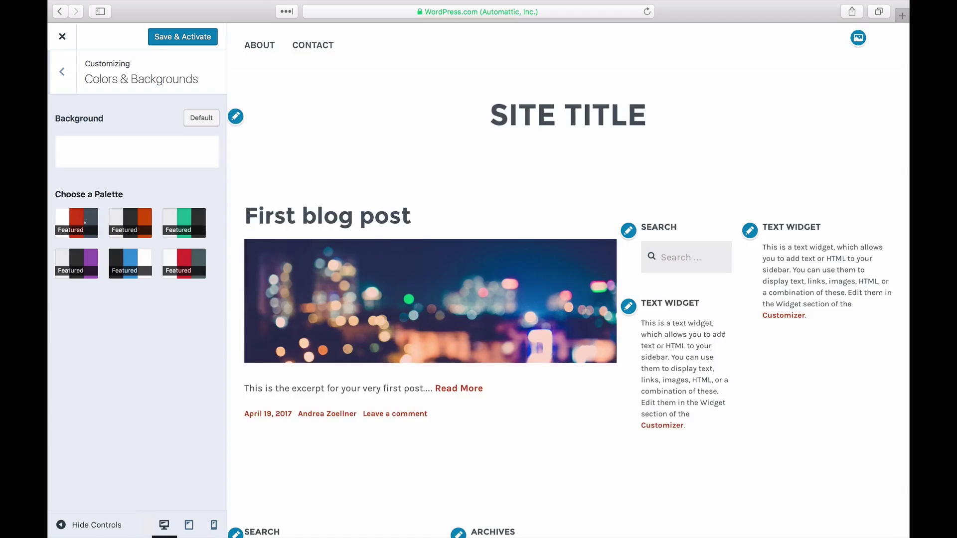
pyautogui.click(187, 37)
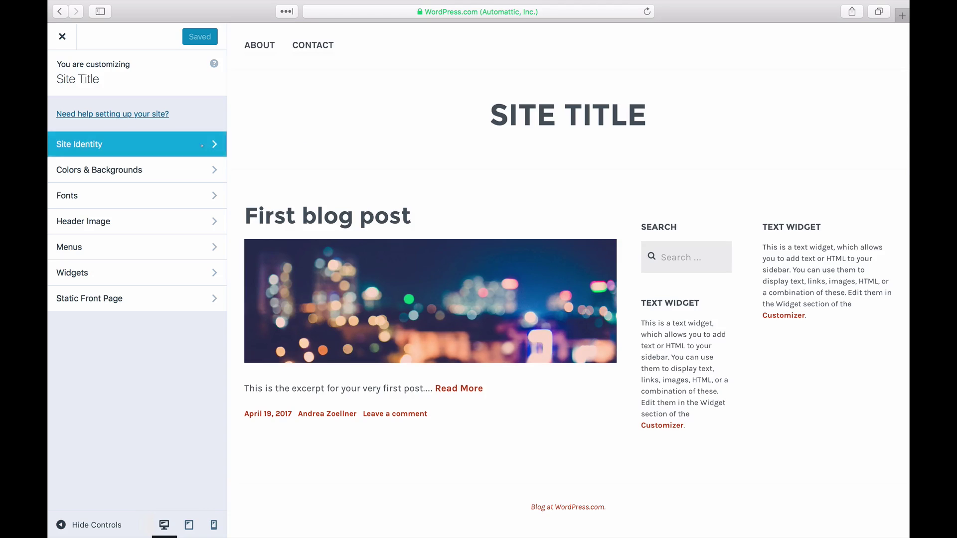
# Set the site title to 'Lamps by Adrien' with a vintage American desk lamps tagline.
pyautogui.click(173, 145)
pyautogui.tripleClick(173, 131)
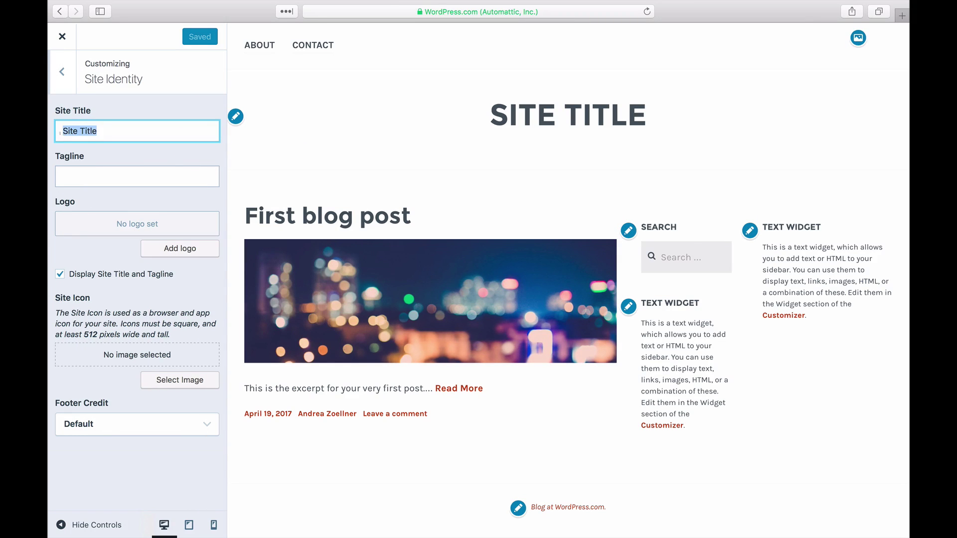
pyautogui.write('Lamps by Adrien')
pyautogui.press('Tab')
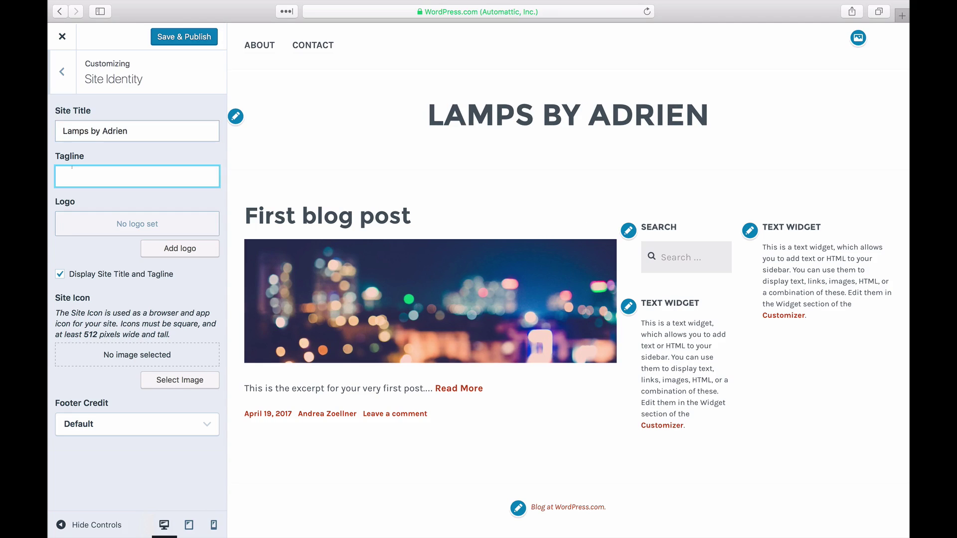
pyautogui.write('Vintage American De')
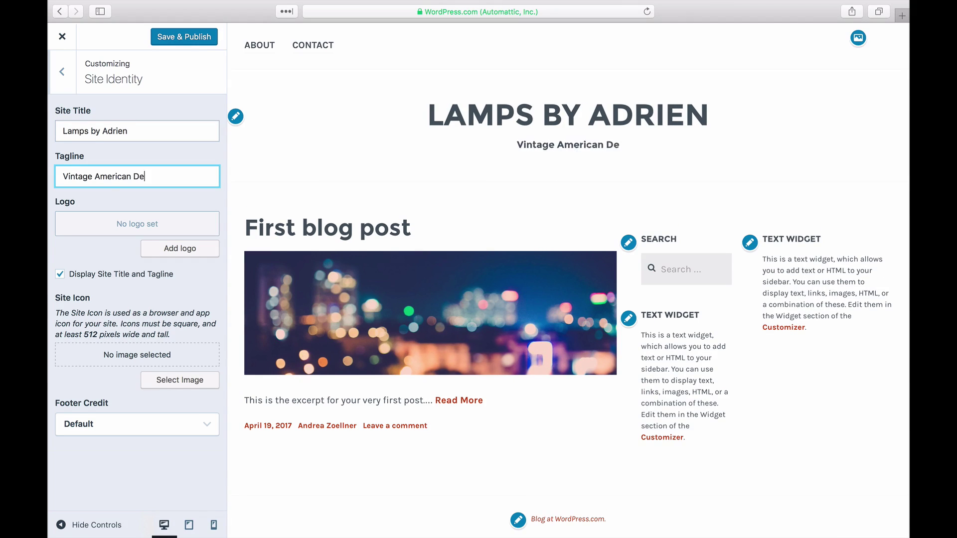
pyautogui.write('sk Lamps')
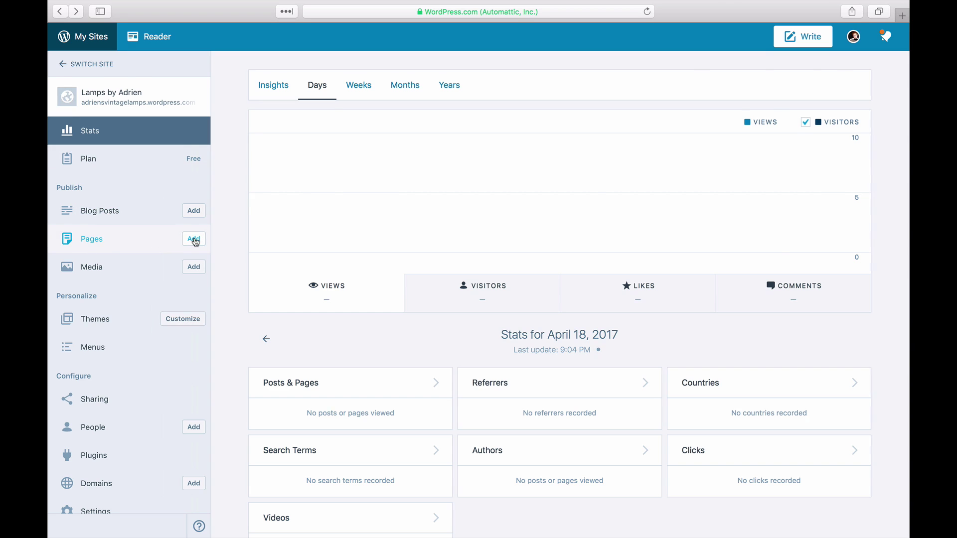
# Create a new page titled Home and start setting its featured image.
pyautogui.click(194, 242)
pyautogui.write('Home')
pyautogui.click(785, 151)
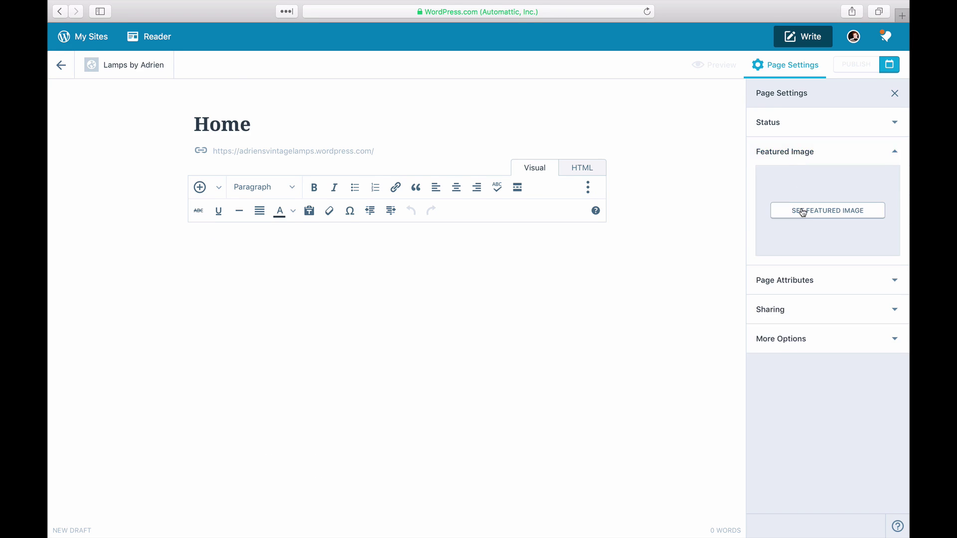
pyautogui.click(801, 211)
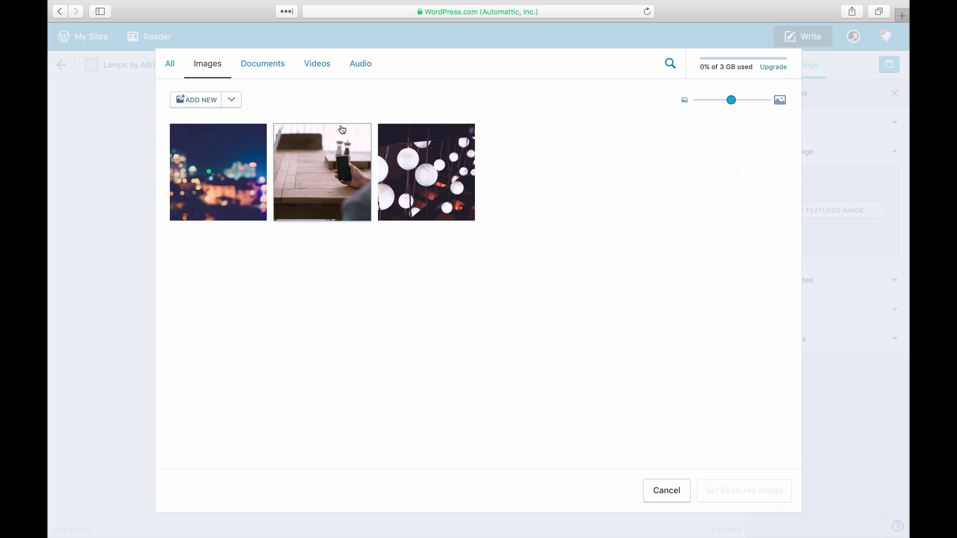
# Upload the desk-lamp photo and make it the Home page's featured image.
pyautogui.click(195, 100)
pyautogui.click(630, 347)
pyautogui.click(662, 397)
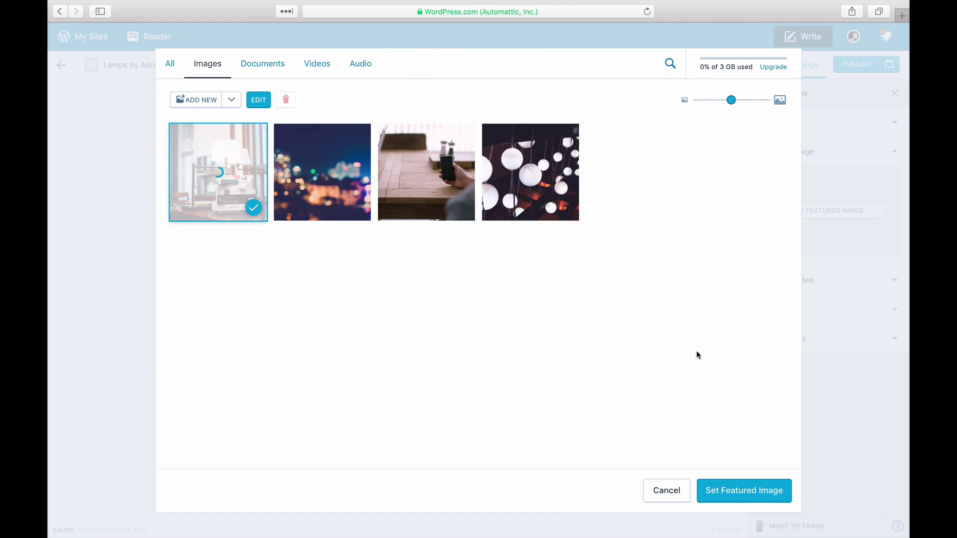
pyautogui.click(743, 491)
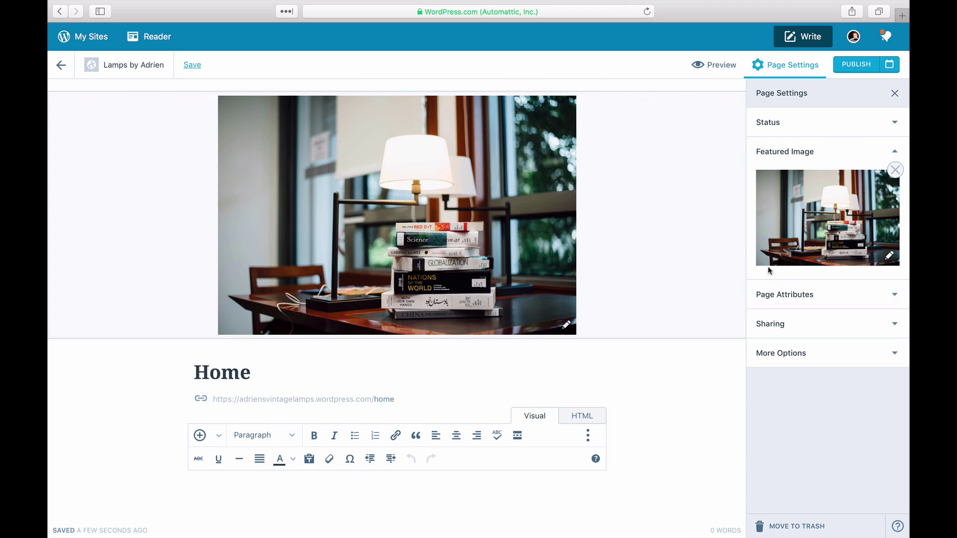
# Set the Home page template to No Sidebars.
pyautogui.click(805, 297)
pyautogui.click(792, 424)
pyautogui.click(782, 445)
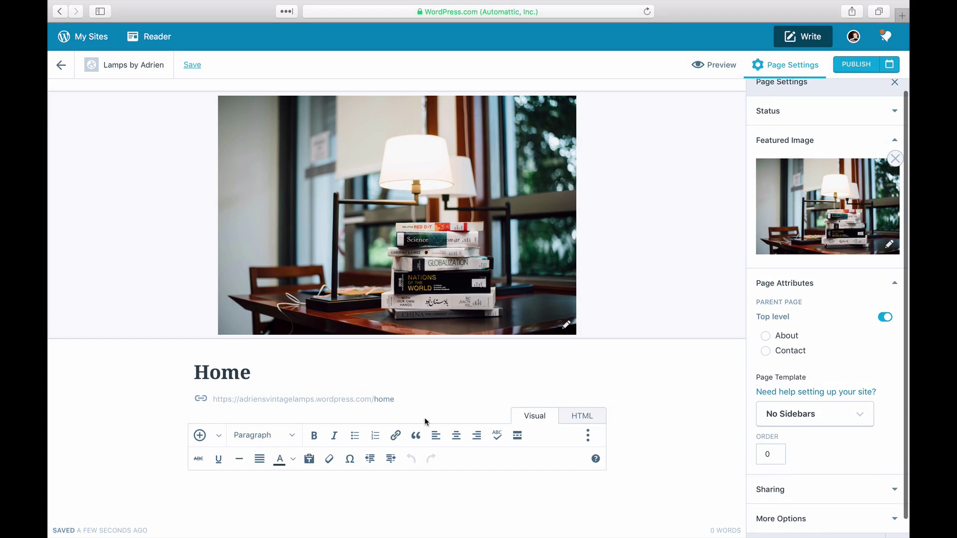
pyautogui.scroll(-3, 425, 421)
# Add a line about midcentury lamps in Kansas City and publish the Home page.
pyautogui.click(322, 429)
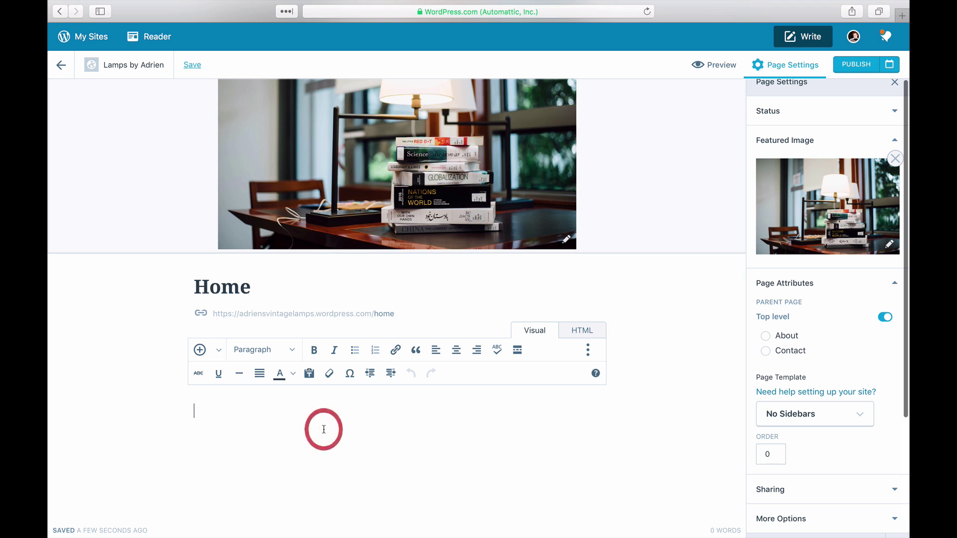
pyautogui.write('The best midcentury lamps in Kansas City, Missouri.')
pyautogui.click(859, 66)
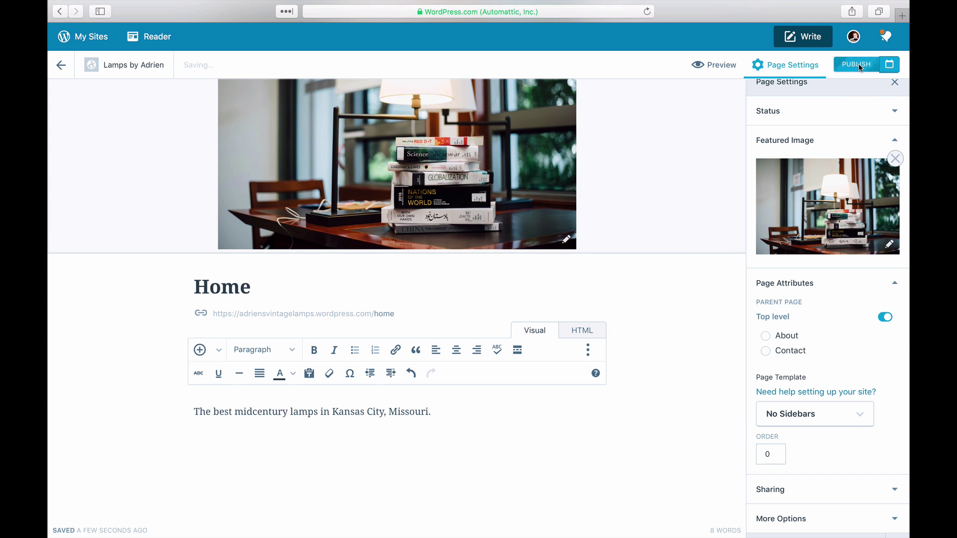
pyautogui.click(65, 67)
pyautogui.click(177, 320)
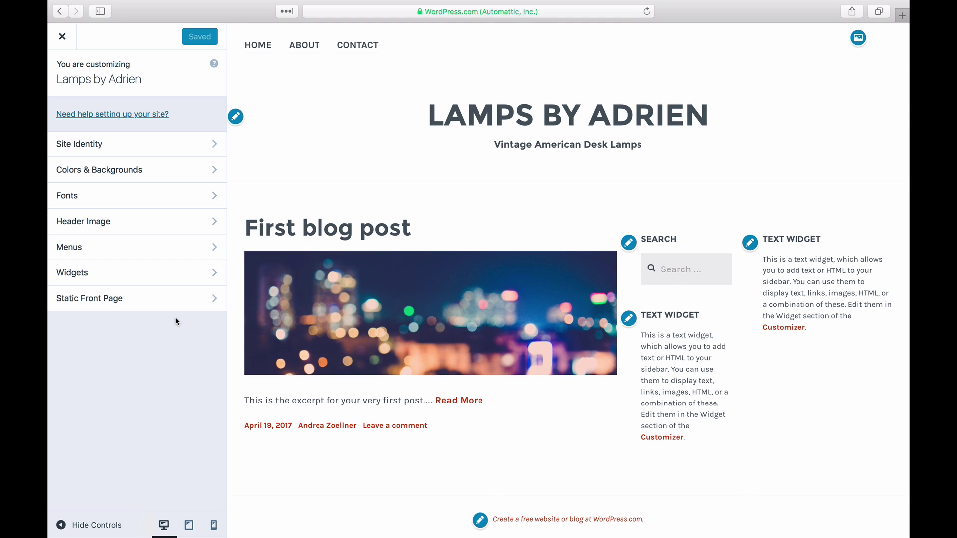
# Make the front page a static page showing Home.
pyautogui.click(172, 298)
pyautogui.click(84, 172)
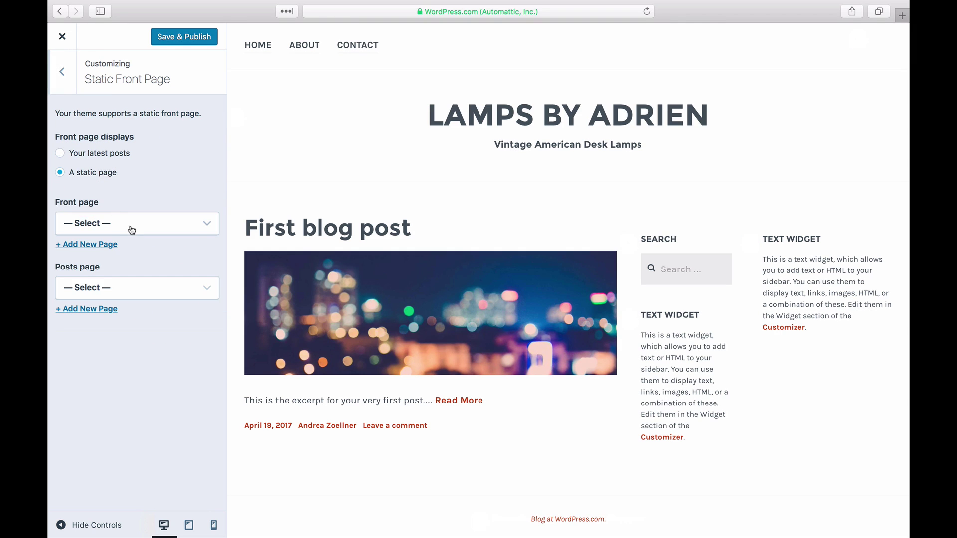
pyautogui.click(129, 226)
pyautogui.click(120, 258)
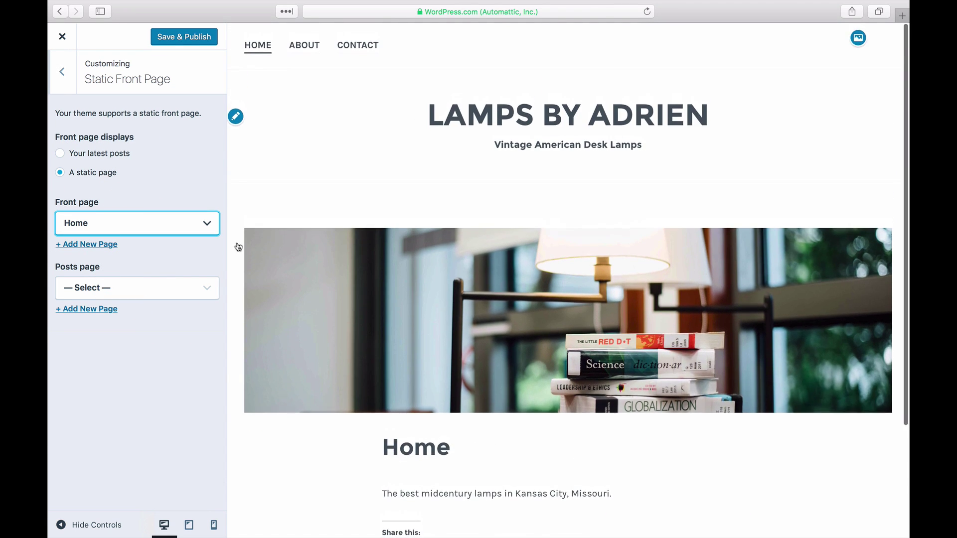
pyautogui.click(159, 284)
pyautogui.click(139, 338)
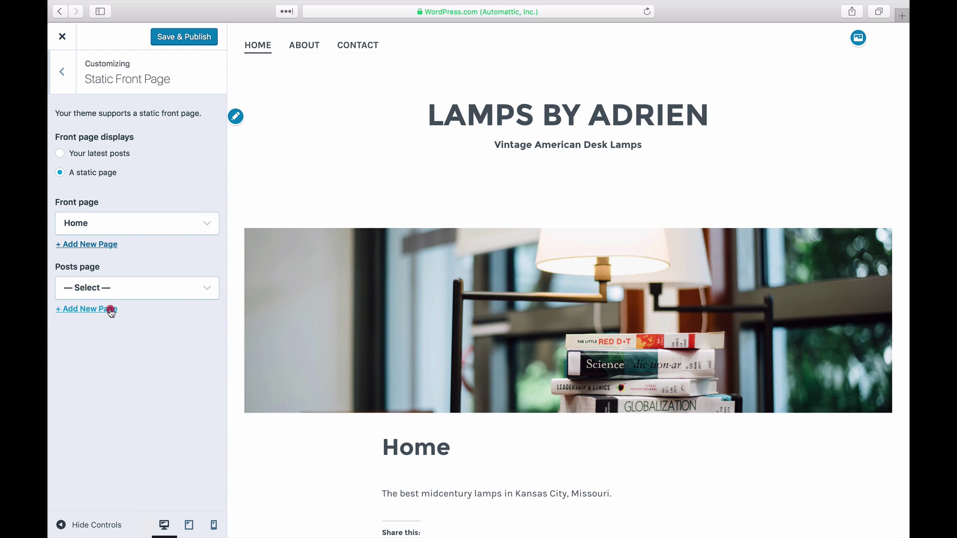
# Create a new Posts page, set it as the blog posts page, and save & publish.
pyautogui.click(95, 308)
pyautogui.write('Posts')
pyautogui.click(206, 313)
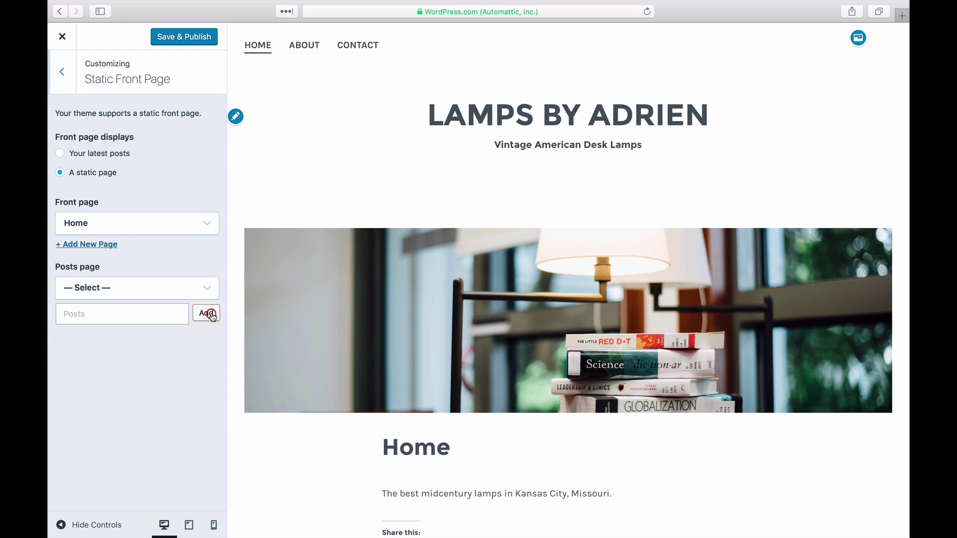
pyautogui.click(191, 296)
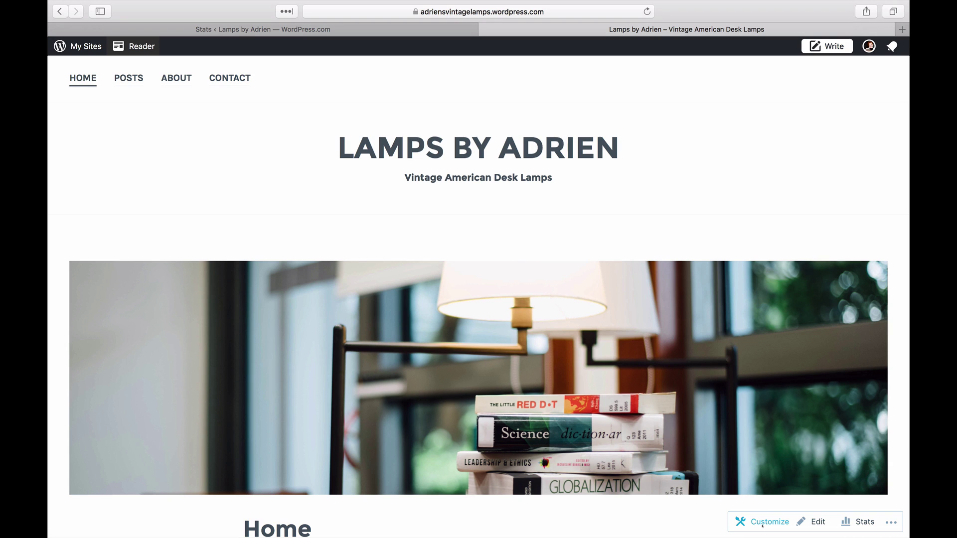
pyautogui.click(763, 524)
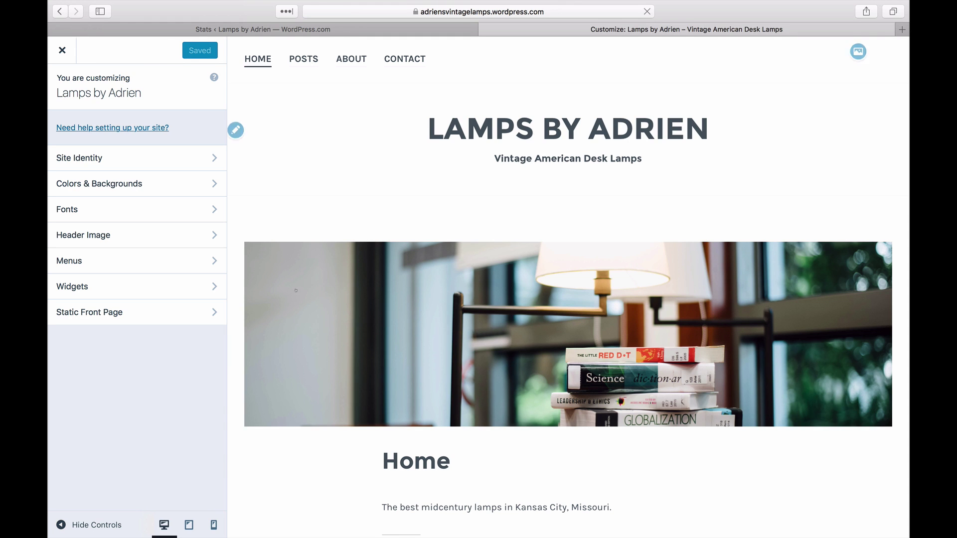
# Create a new menu named 'Custom Menu'.
pyautogui.click(211, 261)
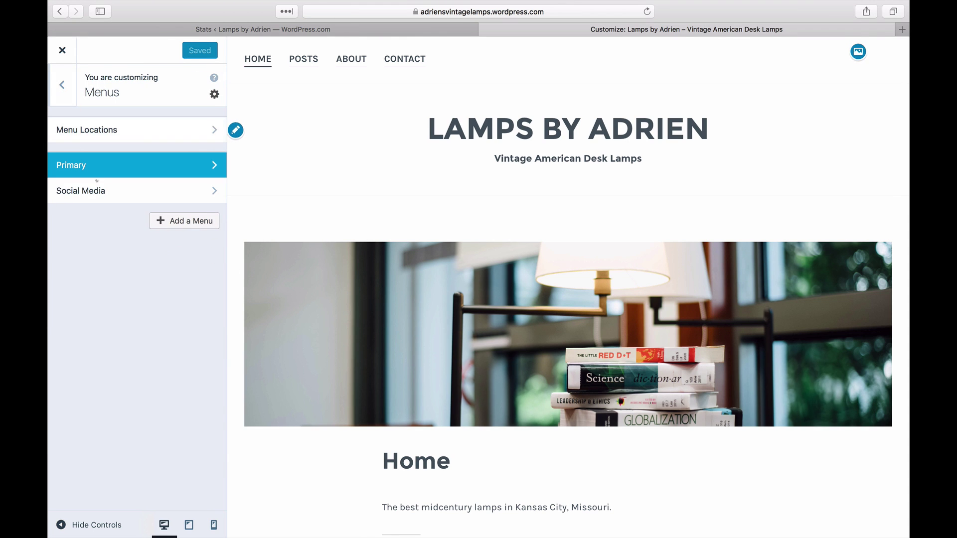
pyautogui.click(166, 222)
pyautogui.click(106, 253)
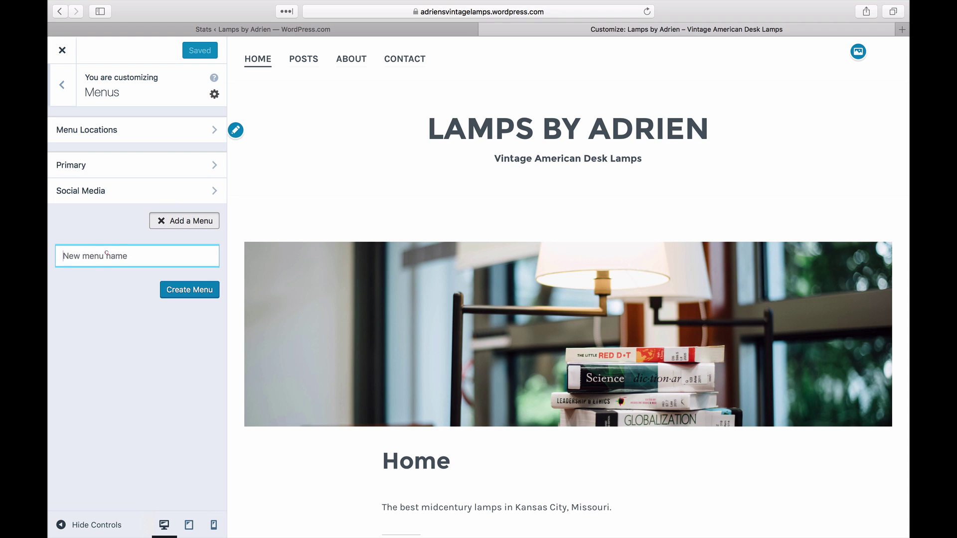
pyautogui.write('Custom M')
pyautogui.write('enu')
pyautogui.click(178, 288)
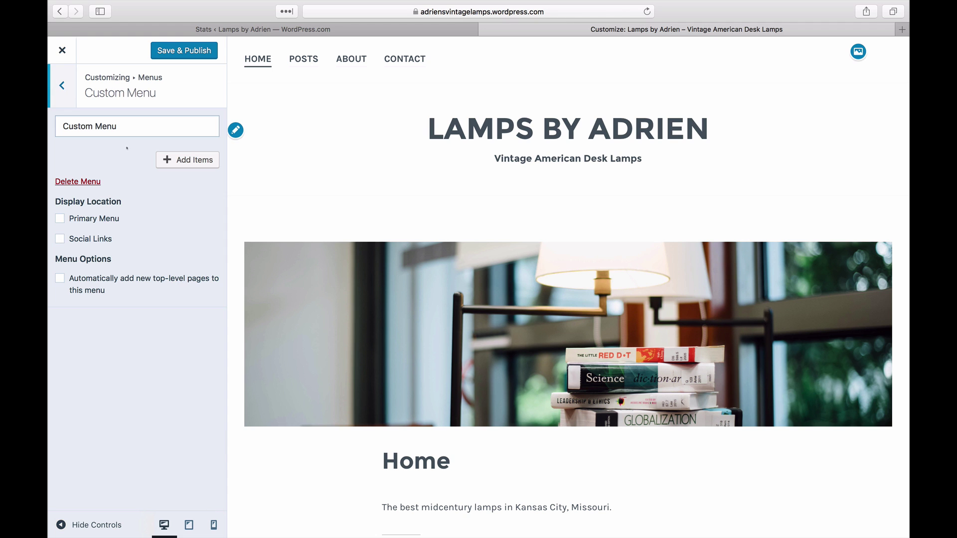
# Add the Home, Posts, About and Contact pages to Custom Menu.
pyautogui.click(169, 159)
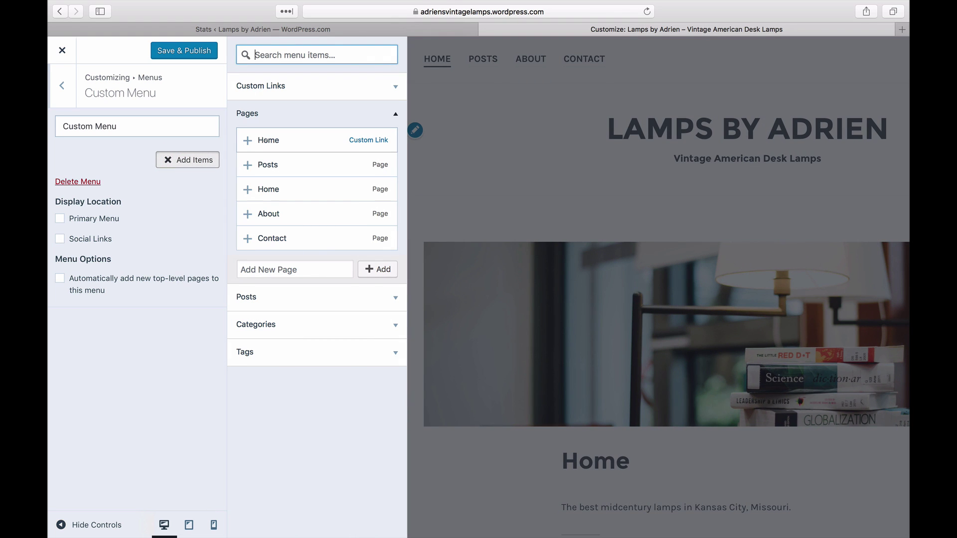
pyautogui.click(290, 141)
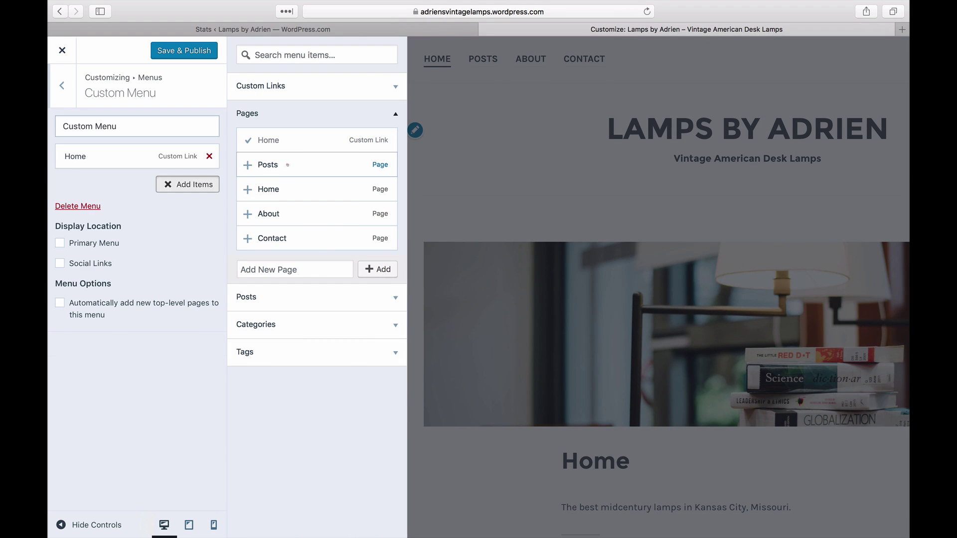
pyautogui.click(289, 164)
pyautogui.click(270, 215)
pyautogui.click(270, 239)
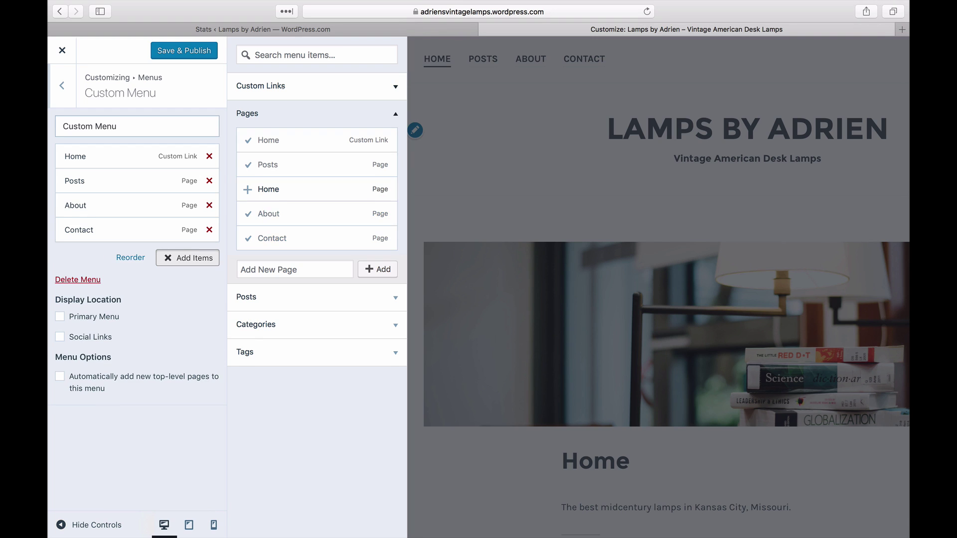
# Add a 'Lamp Repair' custom link to fixlamps.com and reorder the menu items.
pyautogui.click(260, 85)
pyautogui.click(343, 109)
pyautogui.write('fix')
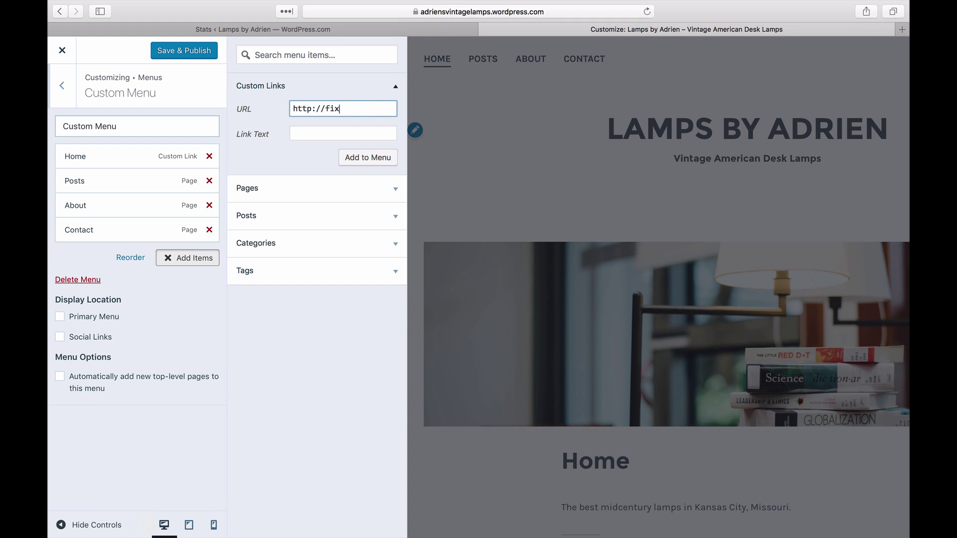
pyautogui.write('lamps.com')
pyautogui.press('Tab')
pyautogui.write('Lamp Repair')
pyautogui.click(368, 157)
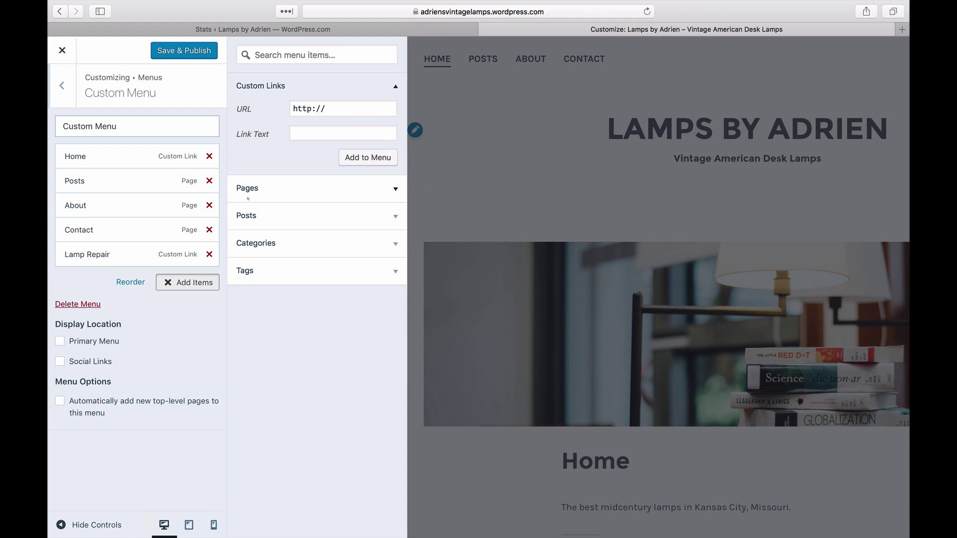
pyautogui.moveTo(87, 255)
pyautogui.mouseDown()
pyautogui.moveTo(77, 184)
pyautogui.moveTo(91, 184)
pyautogui.mouseUp()
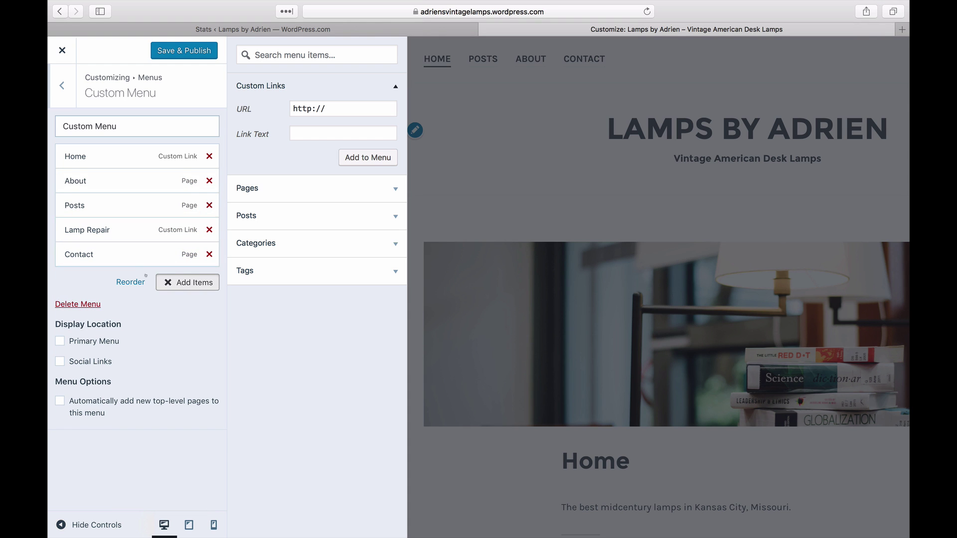
# Assign Custom Menu to the Primary Menu location and publish it.
pyautogui.click(61, 340)
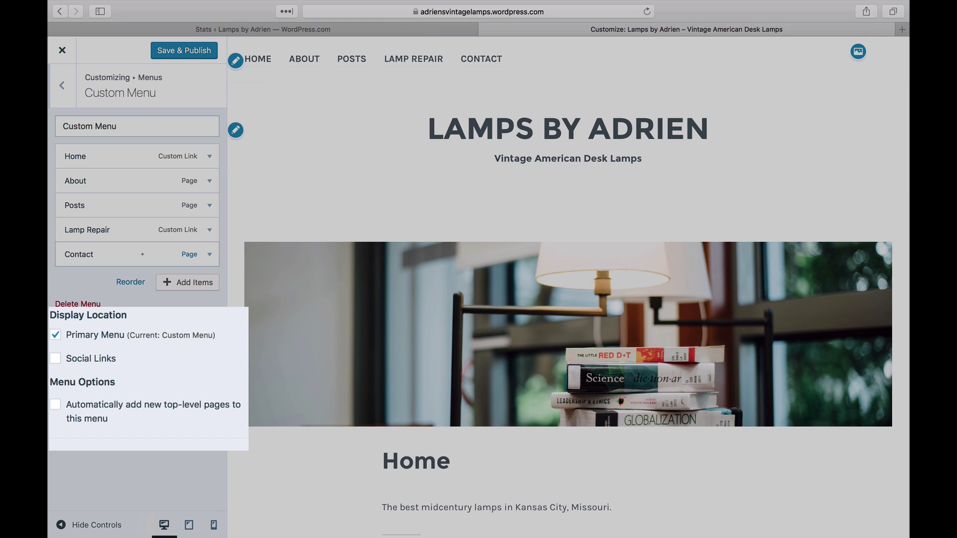
pyautogui.click(185, 50)
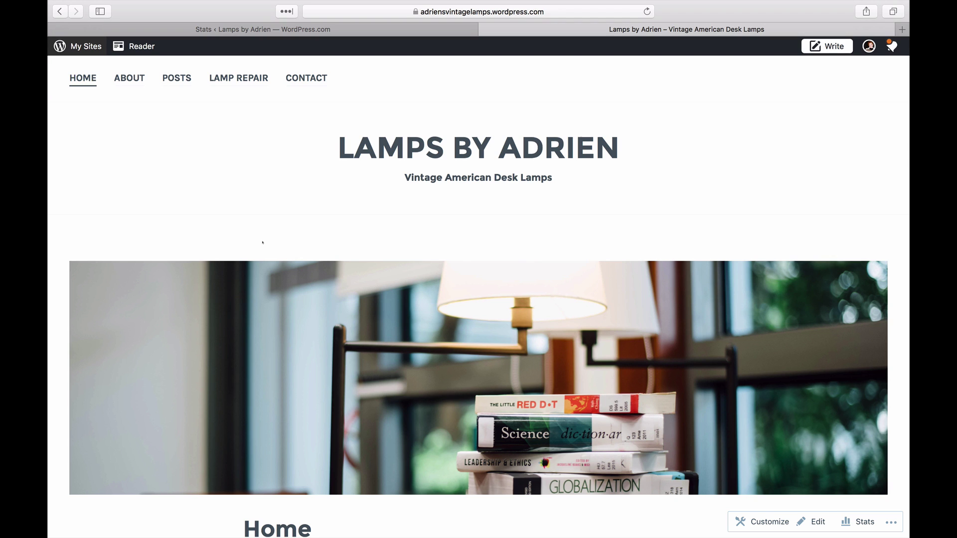
pyautogui.click(77, 46)
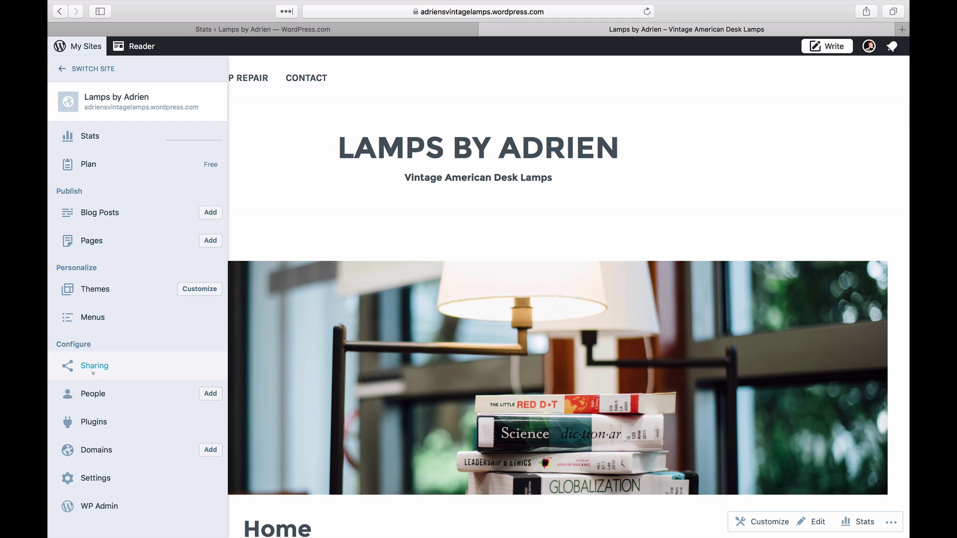
# Add a Pinterest button to the visible sharing buttons in the Sharing settings.
pyautogui.click(94, 365)
pyautogui.click(449, 97)
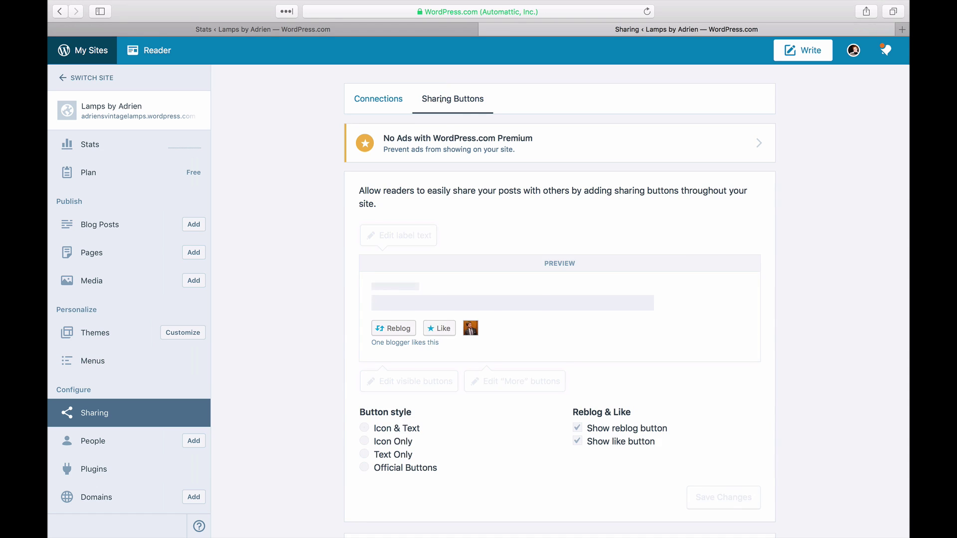
pyautogui.scroll(-2, 436, 282)
pyautogui.click(415, 321)
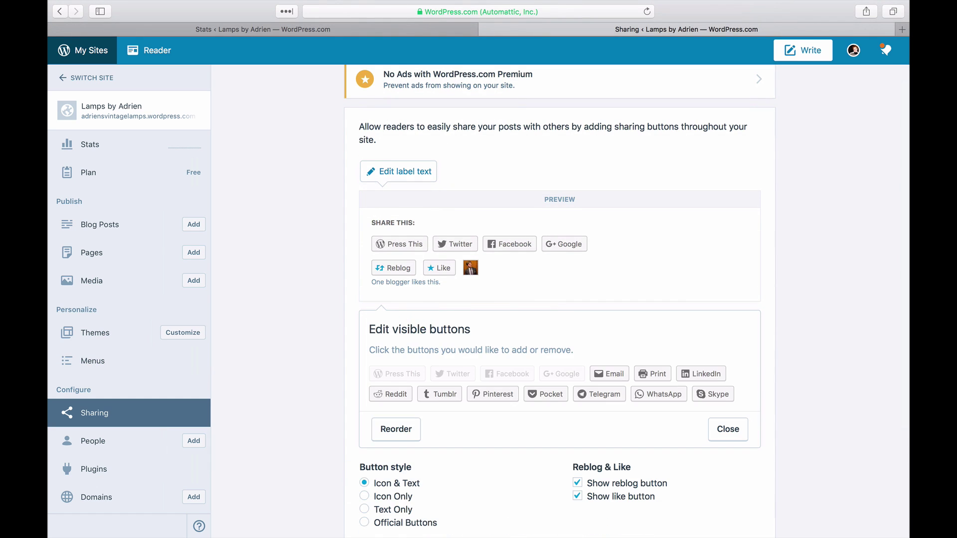
pyautogui.click(500, 394)
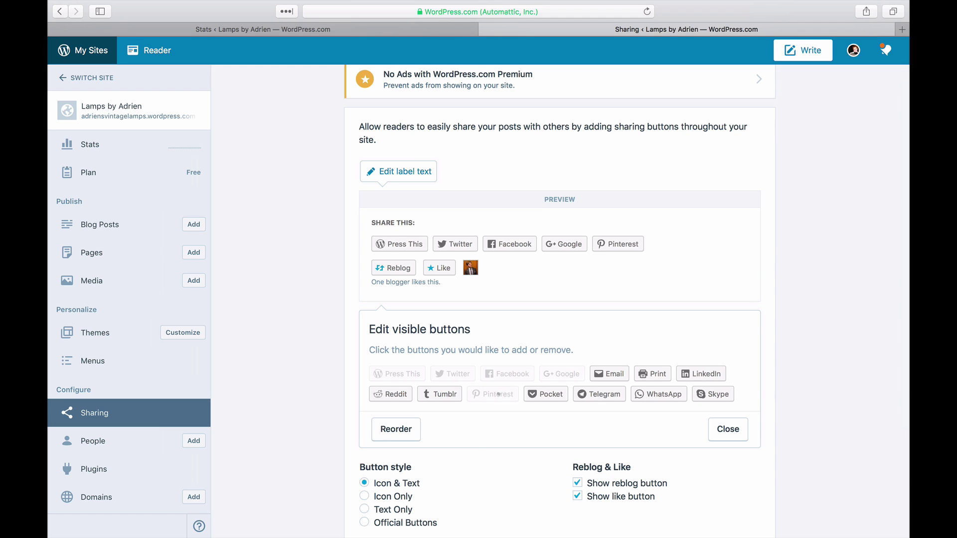
pyautogui.scroll(-1, 477, 451)
# Make the sharing buttons Icon Only, save the changes, and return to the site.
pyautogui.click(366, 462)
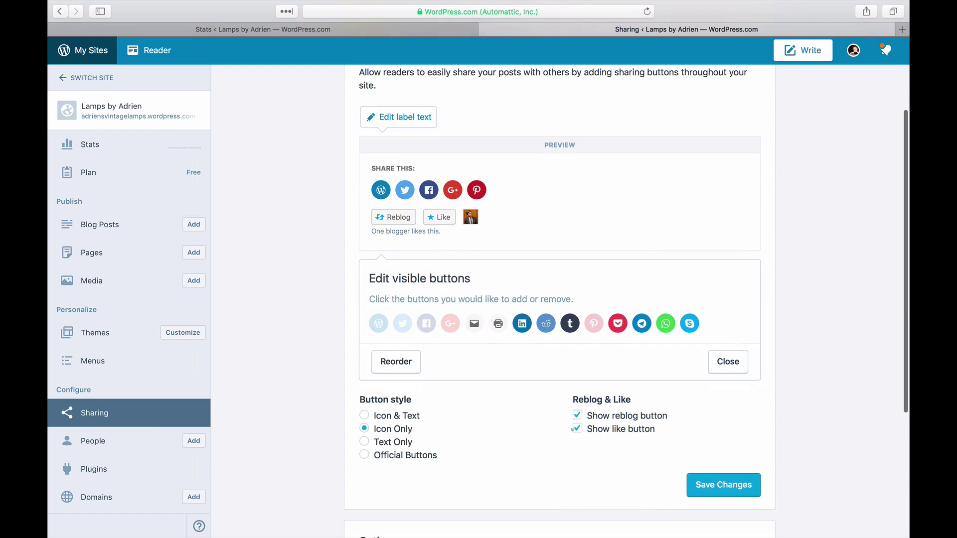
pyautogui.click(707, 485)
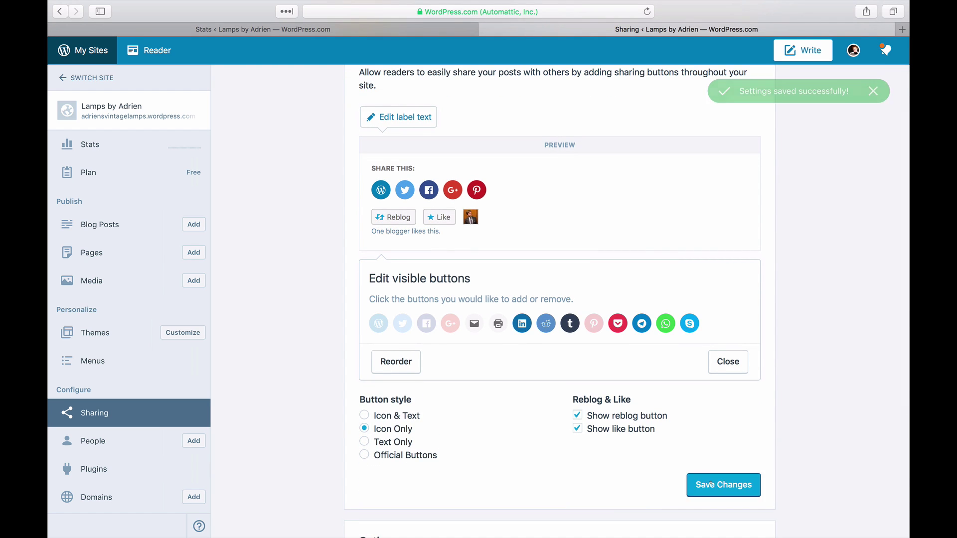
pyautogui.scroll(3, 637, 210)
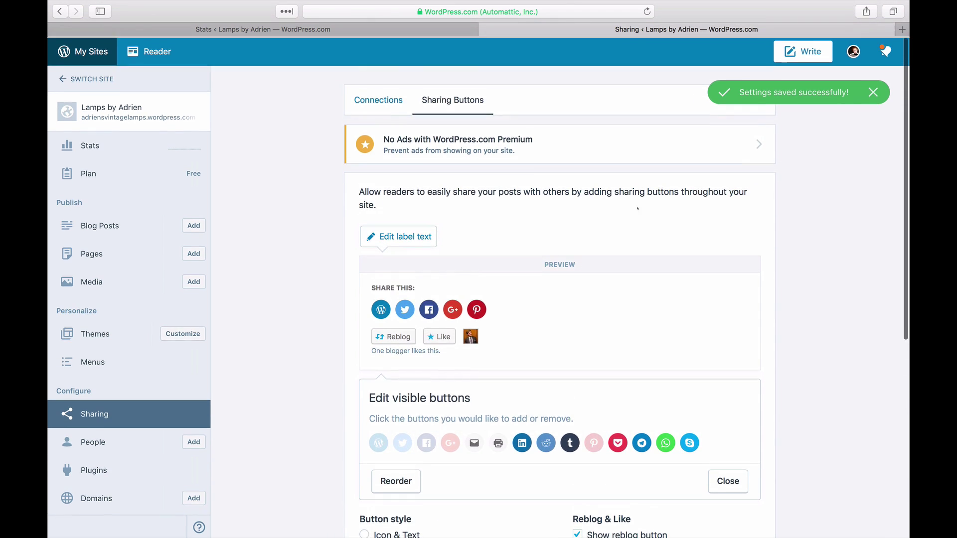
pyautogui.click(105, 109)
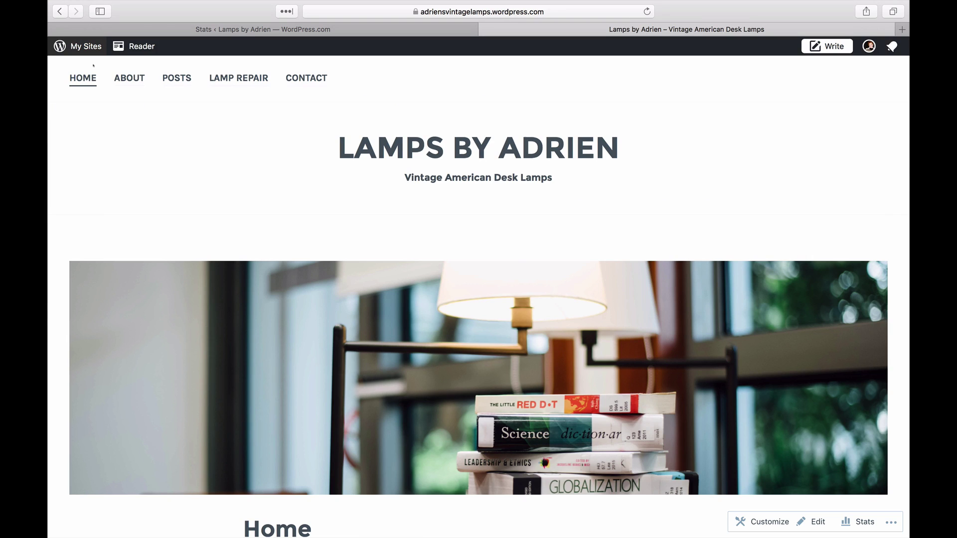
pyautogui.scroll(-3, 516, 281)
pyautogui.scroll(-1, 517, 277)
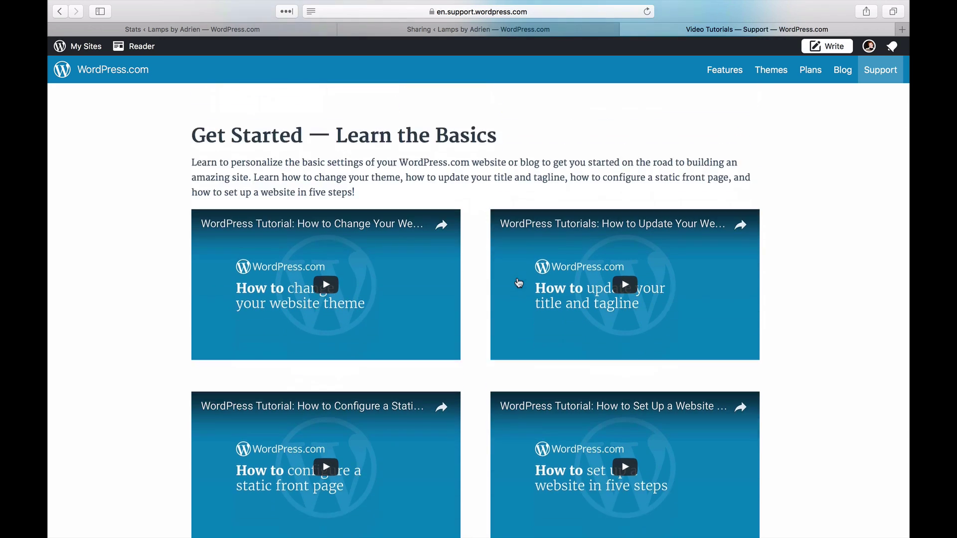
pyautogui.scroll(-3, 517, 278)
pyautogui.scroll(-3, 517, 281)
pyautogui.scroll(-3, 517, 282)
pyautogui.scroll(-3, 517, 281)
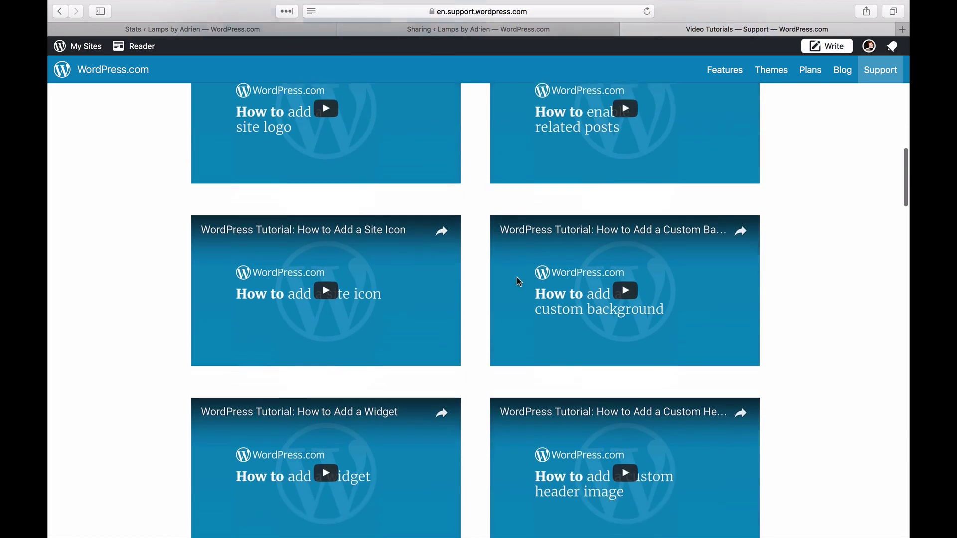